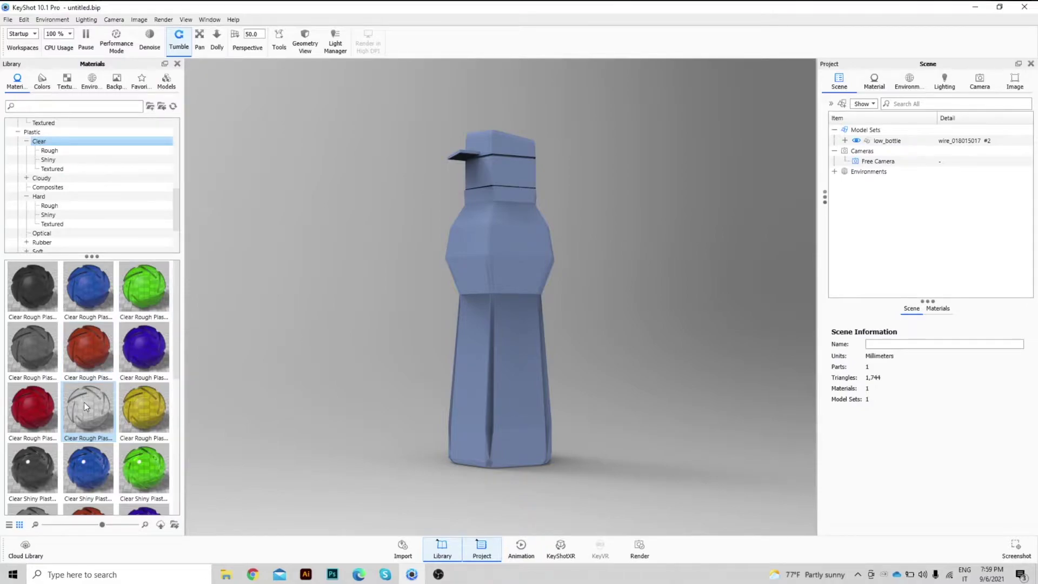
# Apply white clear rough plastic to the bottle, then launch Split Object Surfaces on low_bottle.
pyautogui.moveTo(83, 401); pyautogui.dragTo(70, 233)
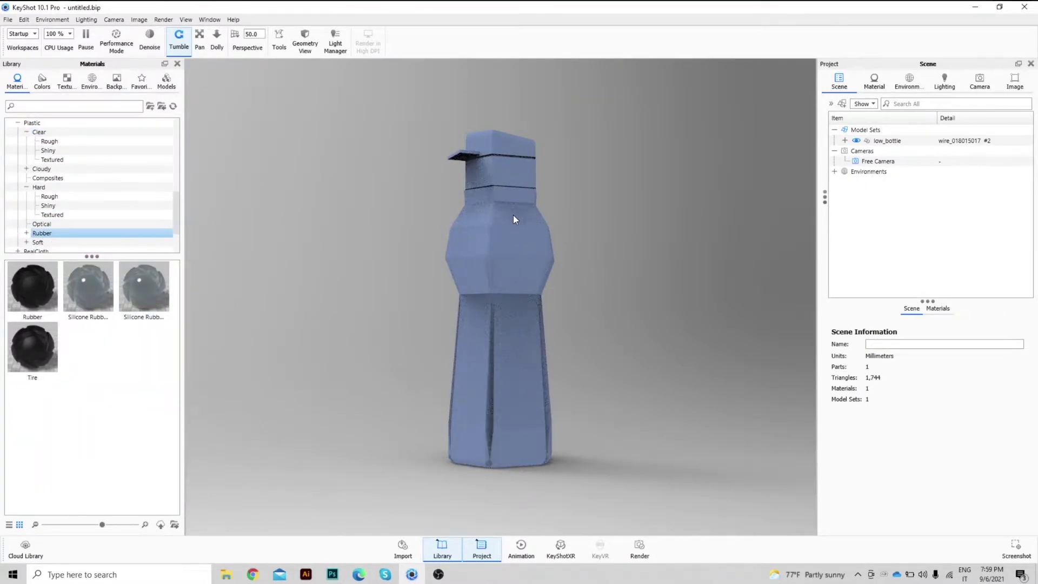
pyautogui.click(279, 43)
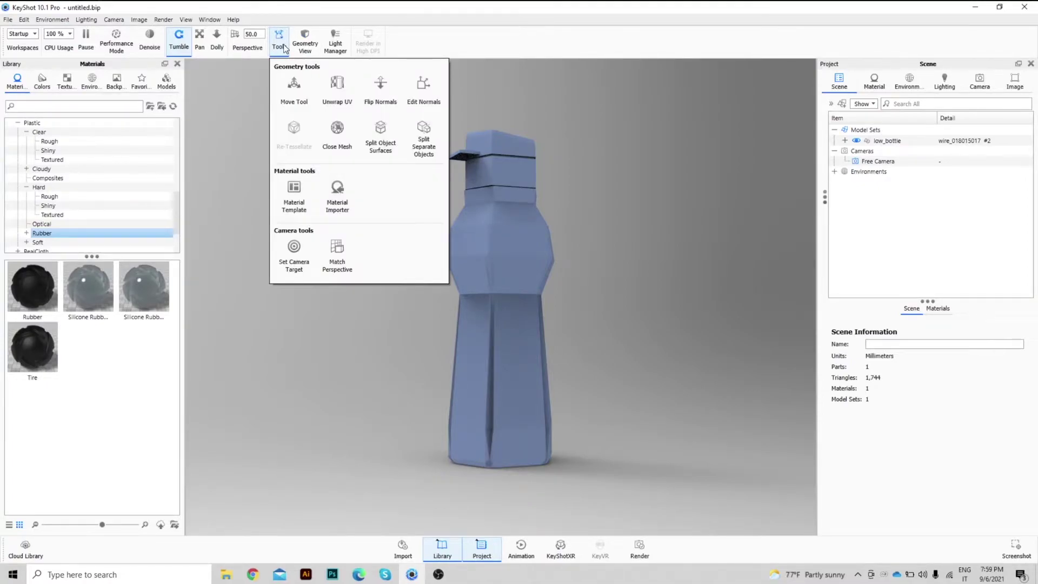
pyautogui.click(381, 145)
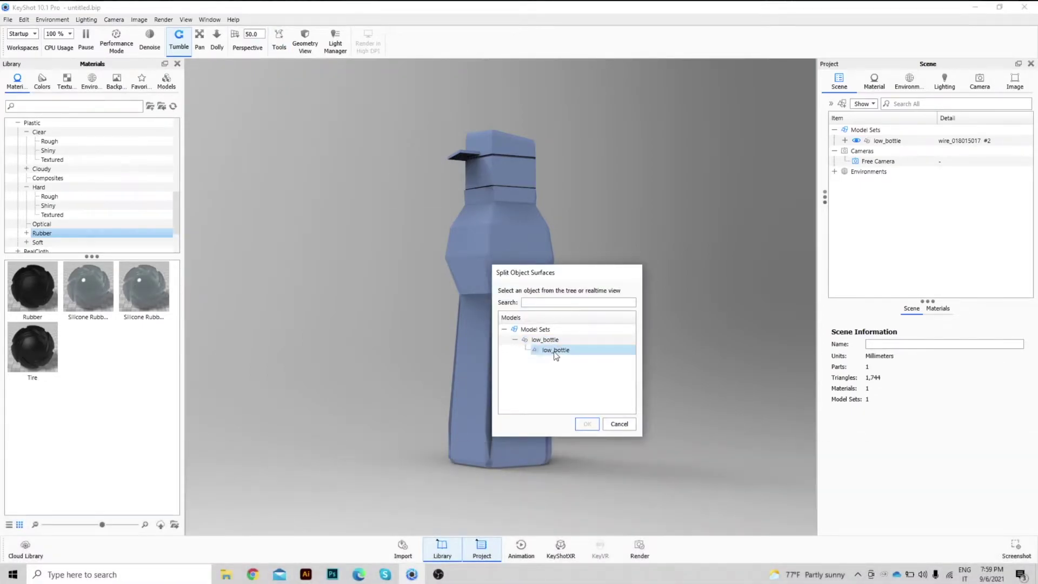
pyautogui.click(555, 353)
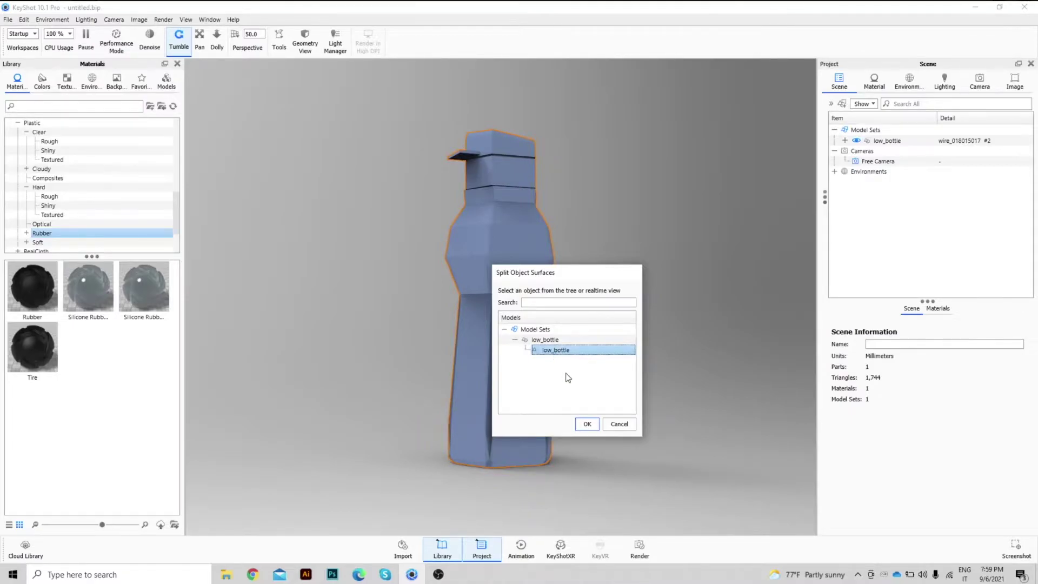
pyautogui.click(588, 424)
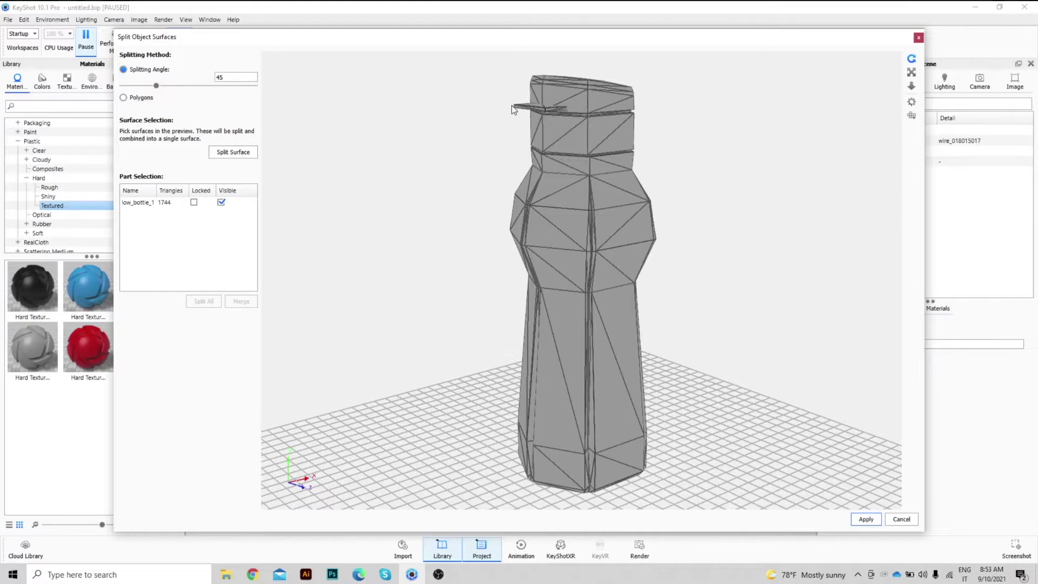
# Pick two shoulder triangles in Polygons mode, then switch selection to Splitting Angle.
pyautogui.click(124, 98)
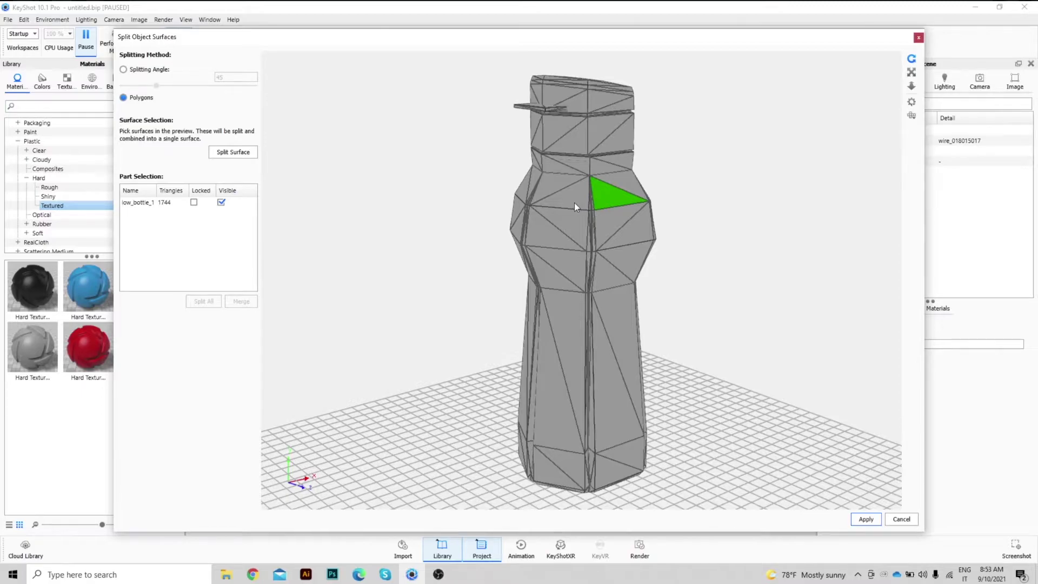
pyautogui.click(555, 203)
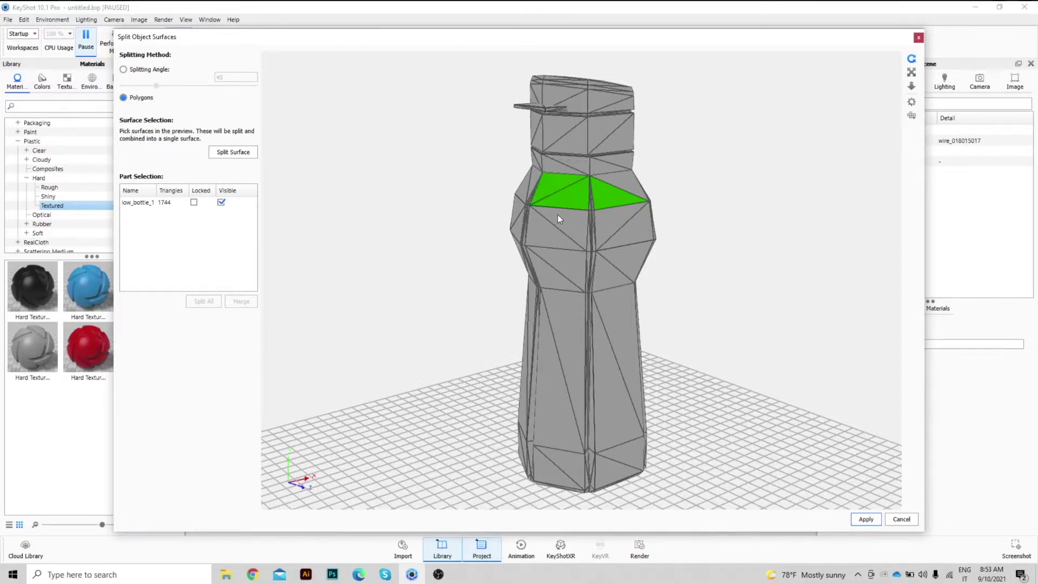
pyautogui.click(539, 238)
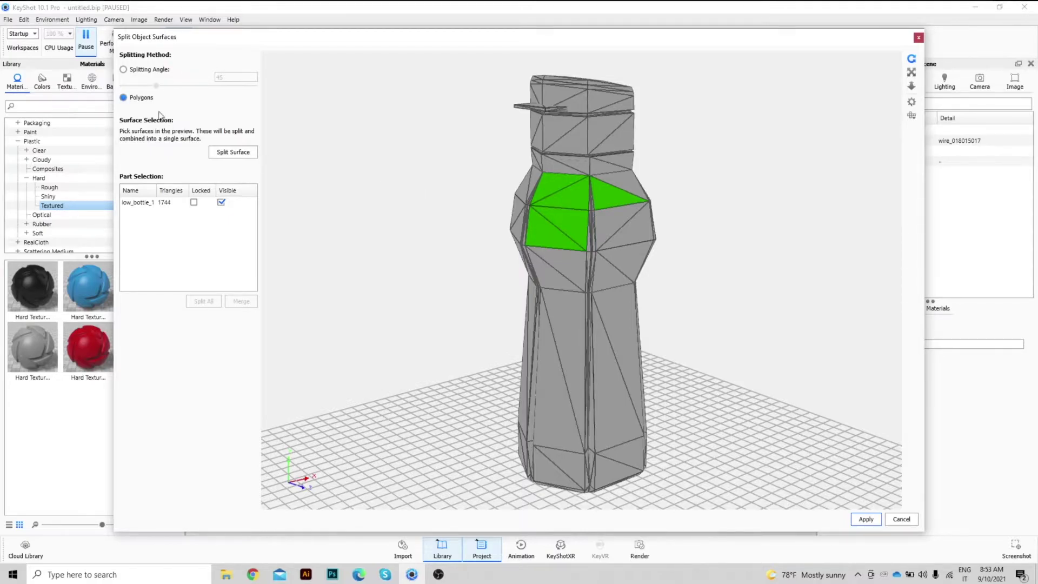
pyautogui.click(124, 69)
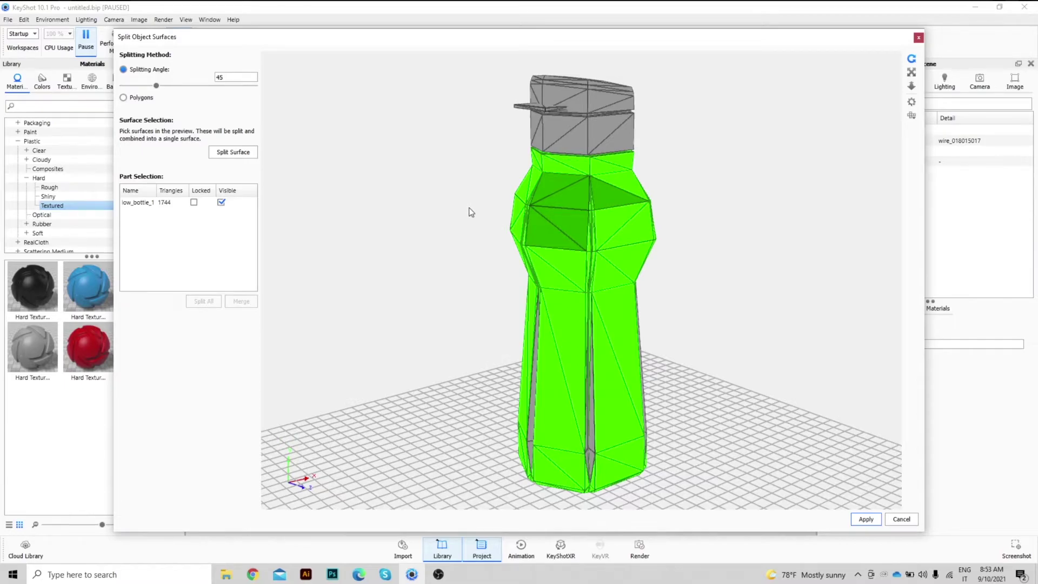
# Select the whole bottle body at a 45 splitting angle and split it off as its own part.
pyautogui.moveTo(513, 289); pyautogui.dragTo(556, 407)
pyautogui.click(556, 406)
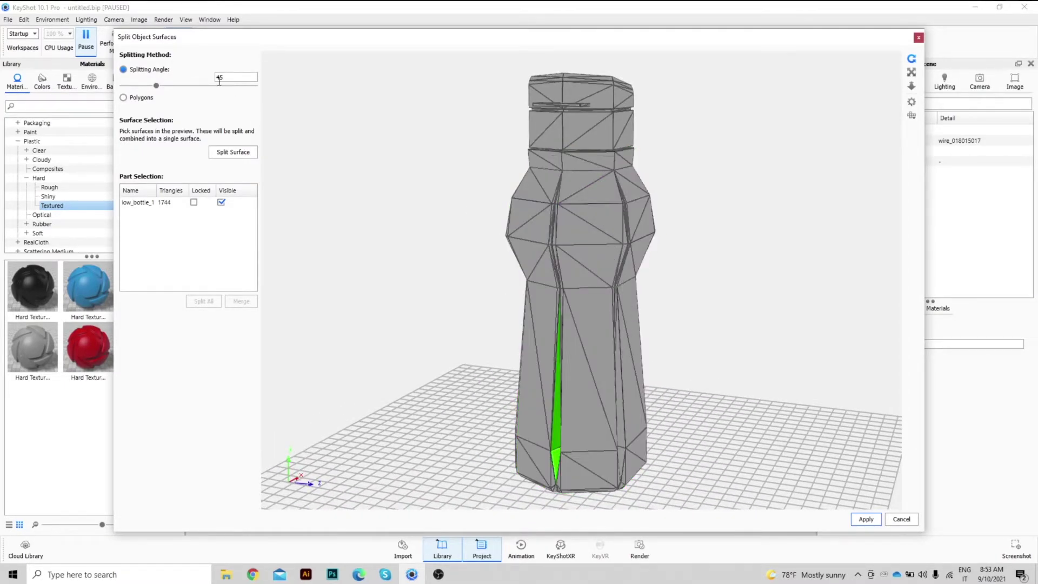
pyautogui.moveTo(224, 77); pyautogui.dragTo(214, 78)
pyautogui.click(591, 210)
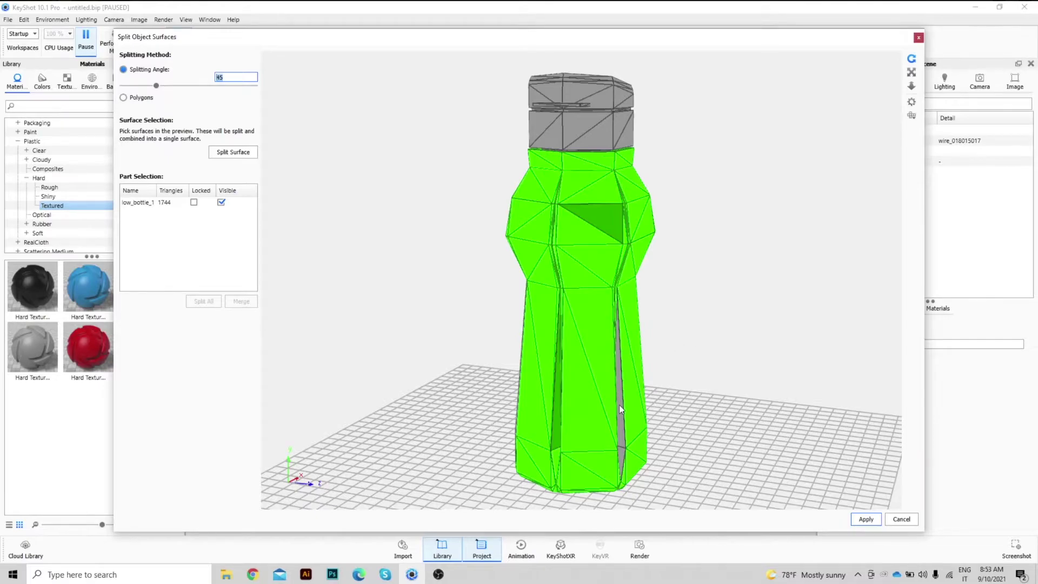
pyautogui.moveTo(622, 425); pyautogui.dragTo(393, 328)
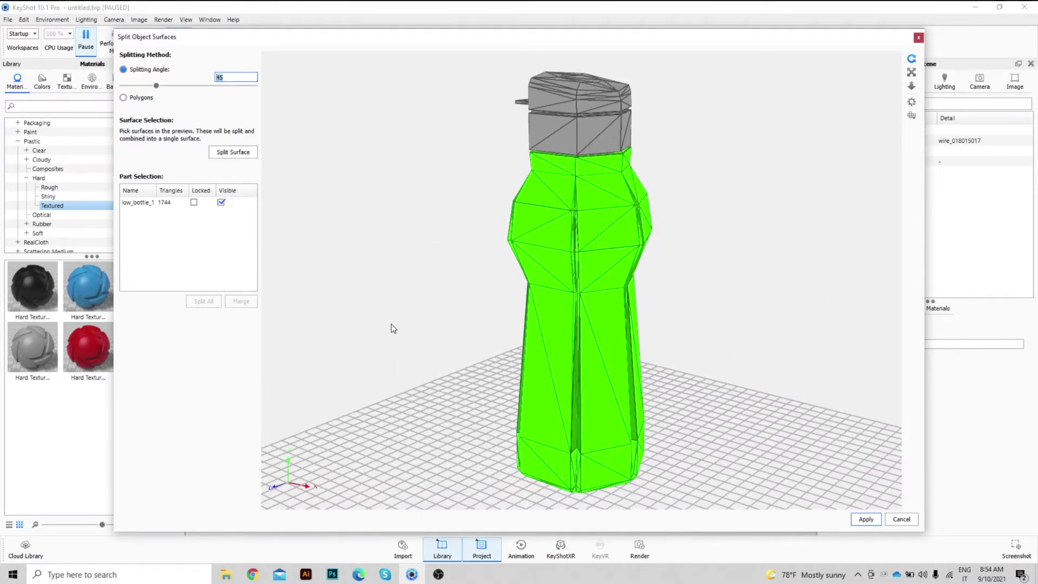
pyautogui.click(231, 154)
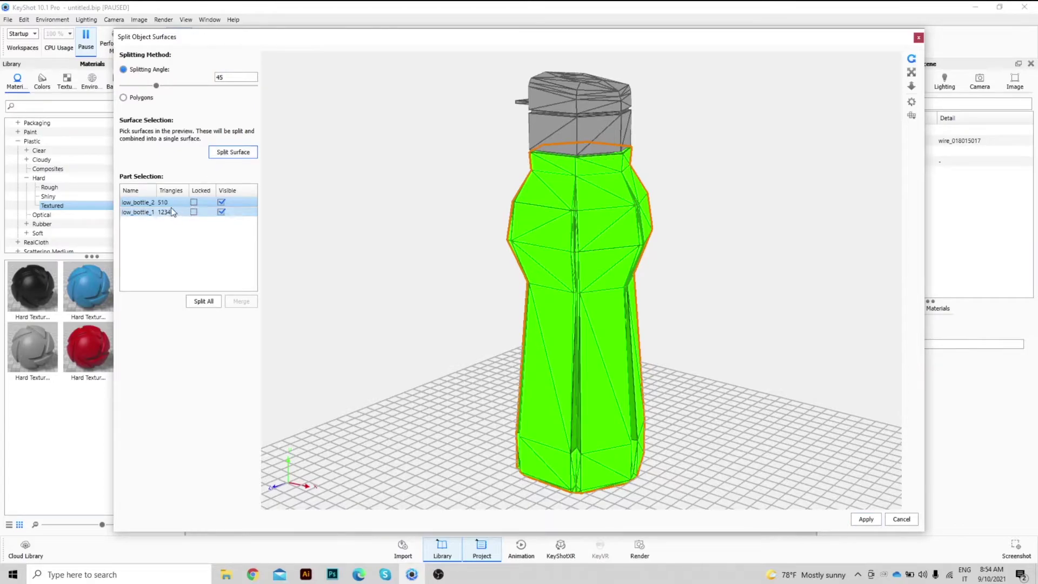
# Select only the low_bottle_2 part in the split parts list.
pyautogui.keyDown('shift'); pyautogui.click(134, 212); pyautogui.keyUp('shift')
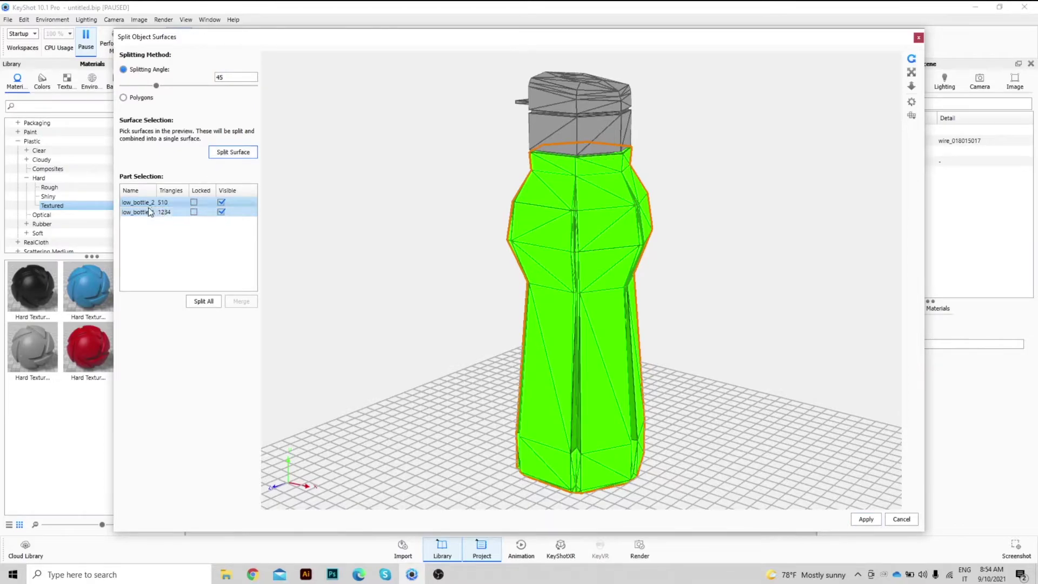
pyautogui.click(177, 202)
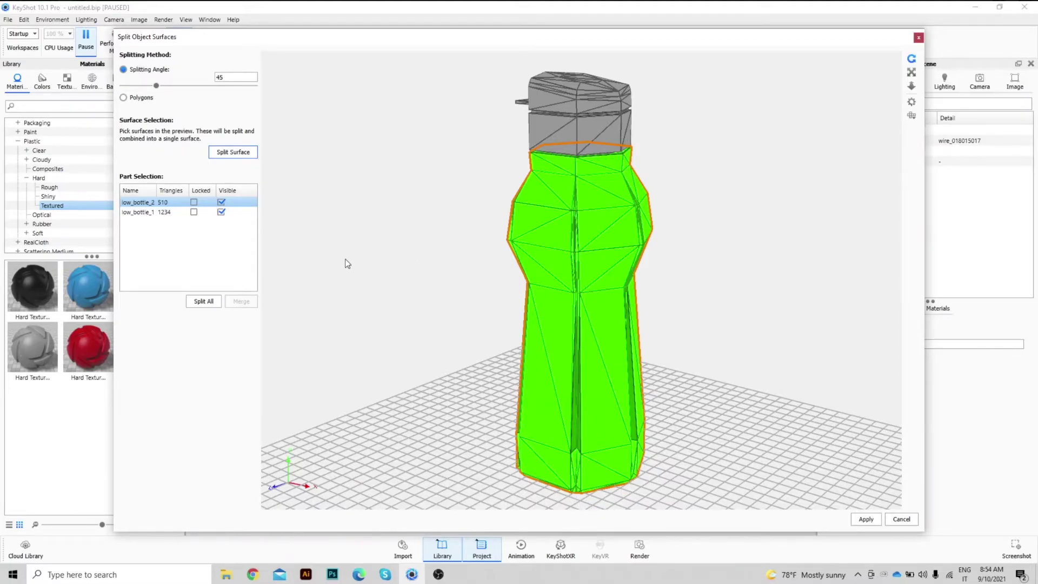
pyautogui.moveTo(393, 210); pyautogui.dragTo(563, 140)
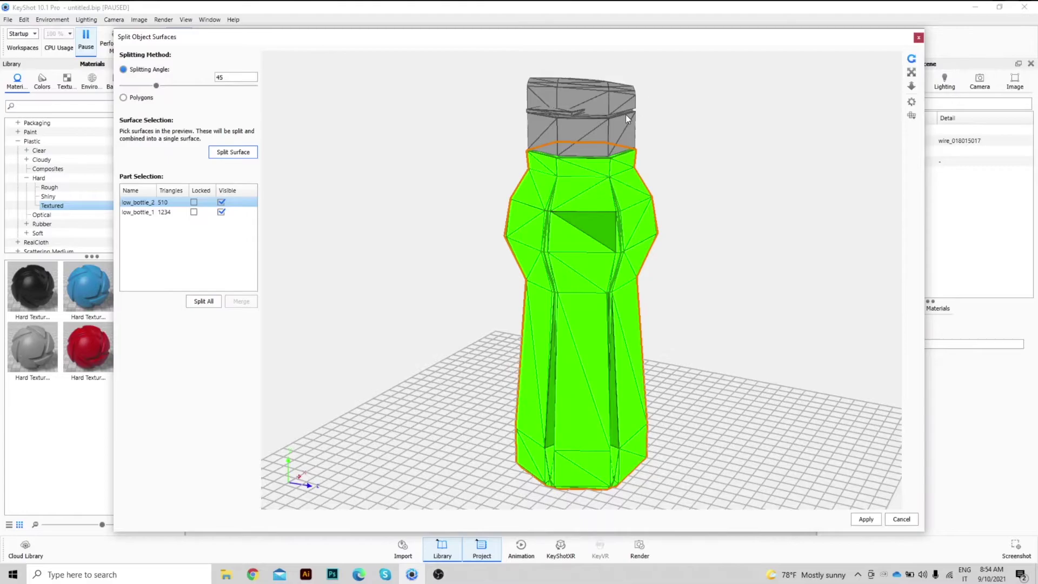
# Select the neck band and cap faces and split the cap off as a separate part.
pyautogui.click(608, 126)
pyautogui.click(546, 144)
pyautogui.click(564, 112)
pyautogui.moveTo(563, 112)
pyautogui.mouseDown()
pyautogui.moveTo(562, 134)
pyautogui.moveTo(587, 163)
pyautogui.moveTo(459, 171)
pyautogui.moveTo(617, 183)
pyautogui.mouseUp()
pyautogui.scroll(6, 583, 189)
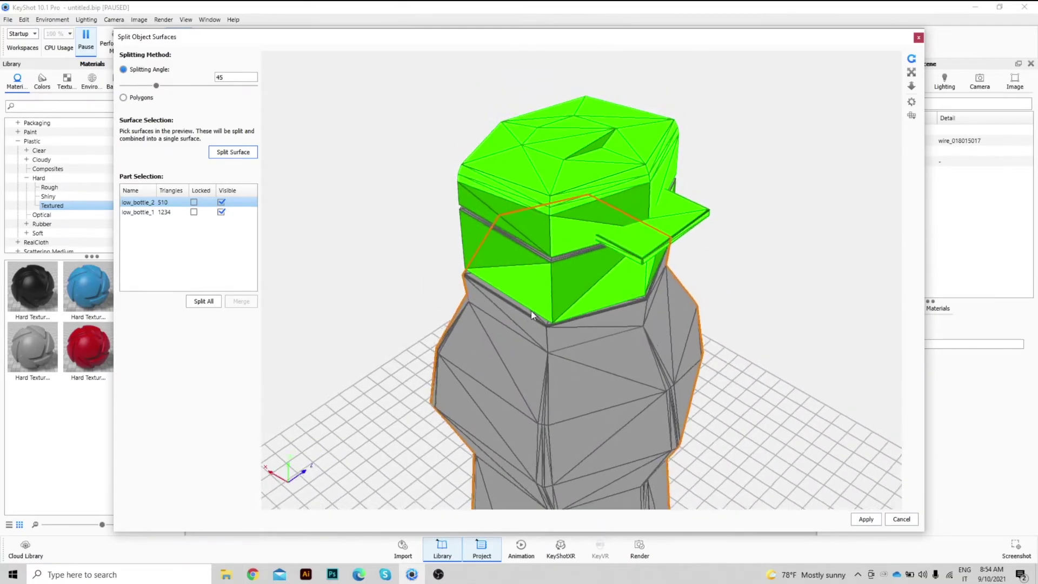
pyautogui.scroll(-5, 495, 216)
pyautogui.moveTo(495, 217); pyautogui.dragTo(596, 99)
pyautogui.scroll(5, 592, 177)
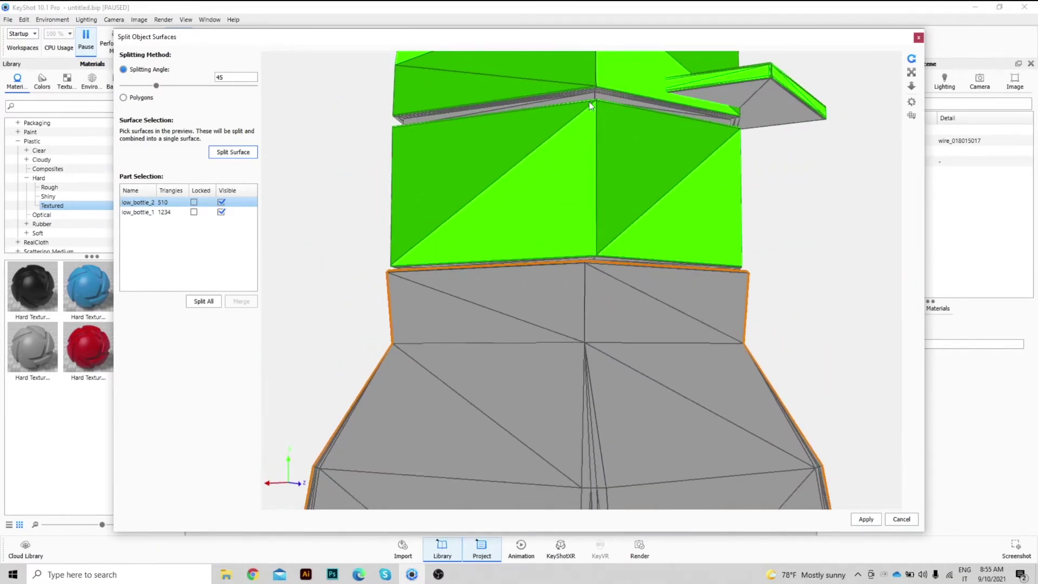
pyautogui.scroll(-5, 486, 132)
pyautogui.moveTo(486, 131); pyautogui.dragTo(550, 189)
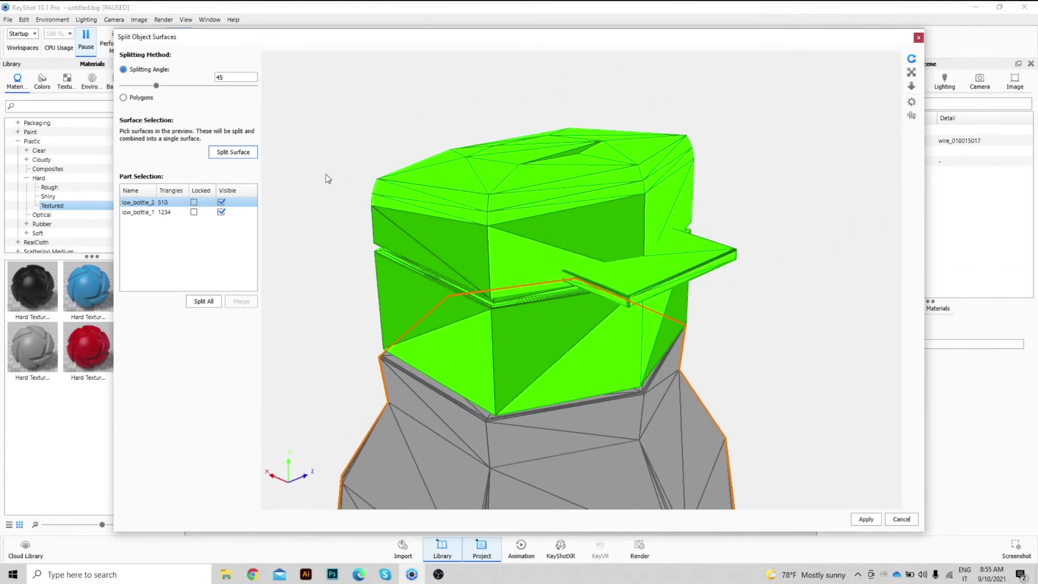
pyautogui.click(240, 152)
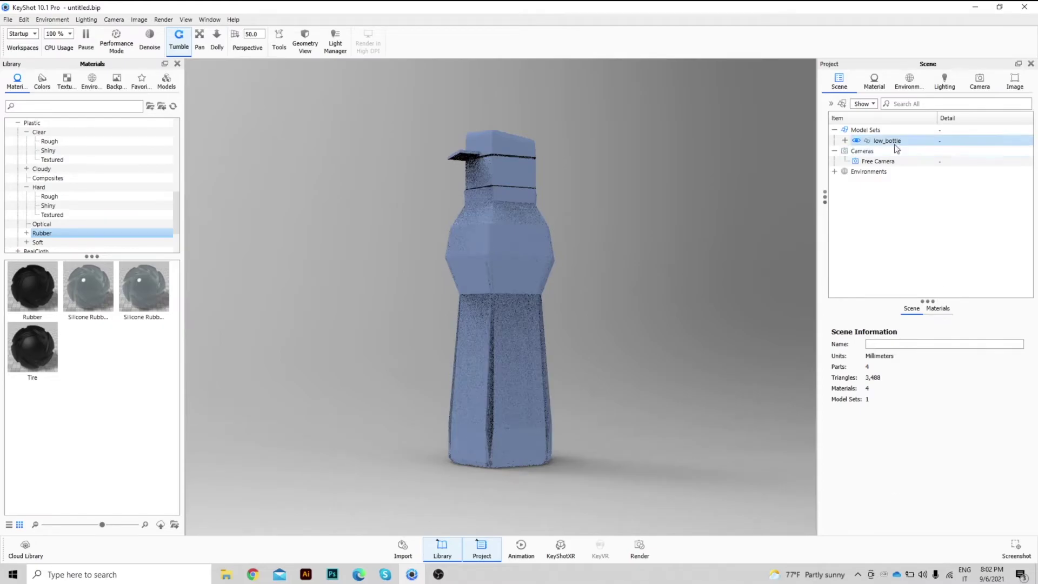
# Expand low_bottle in the Scene tree and hide the inner low_bottle_0 part.
pyautogui.click(845, 141)
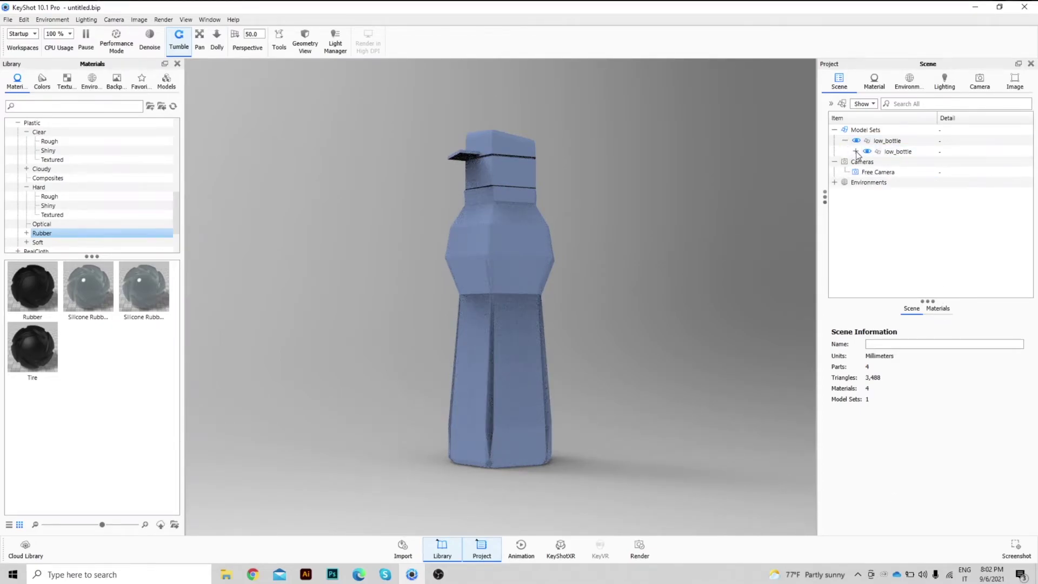
pyautogui.click(856, 152)
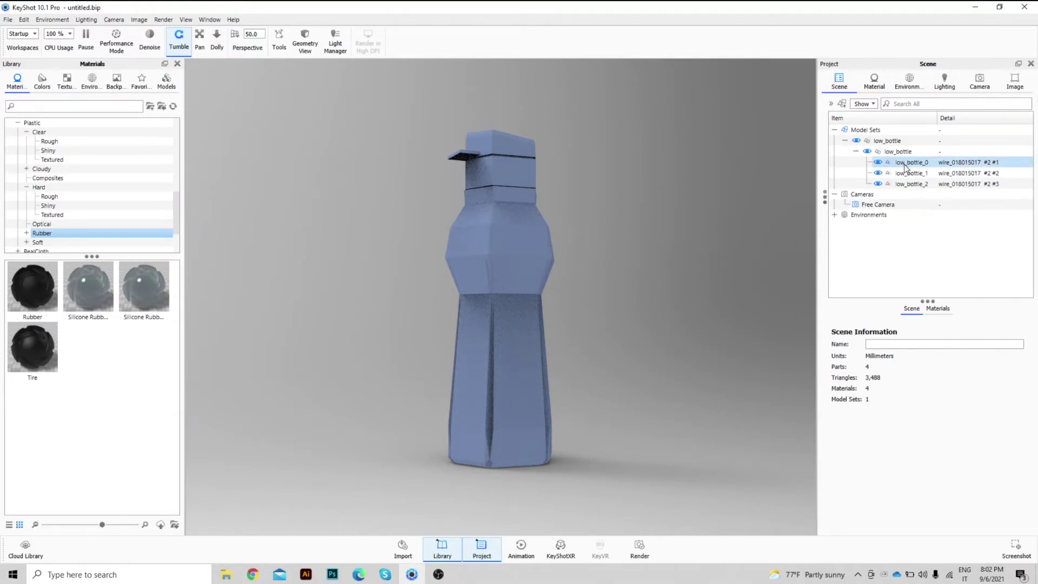
pyautogui.click(907, 184)
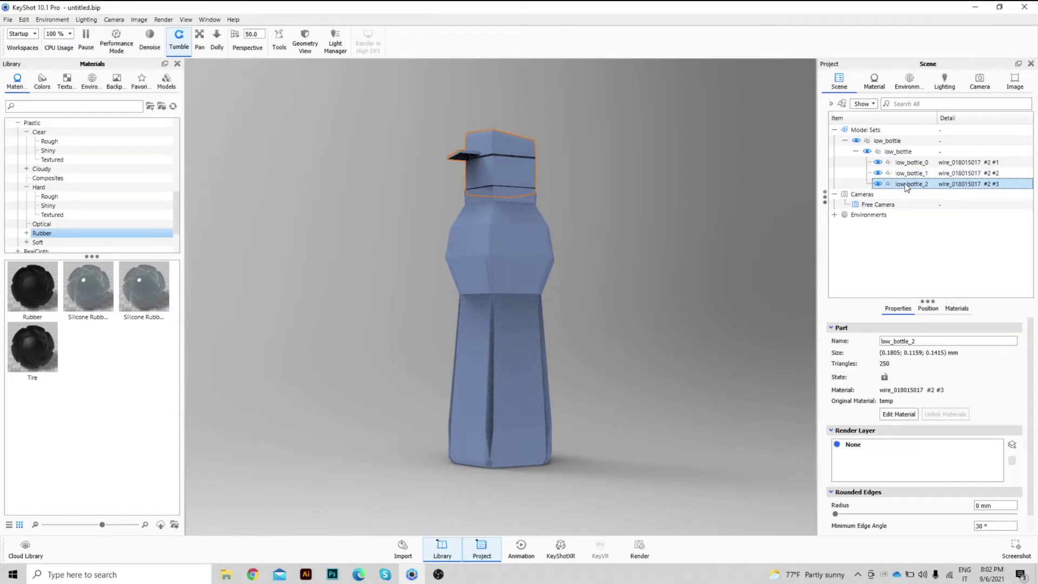
pyautogui.click(908, 172)
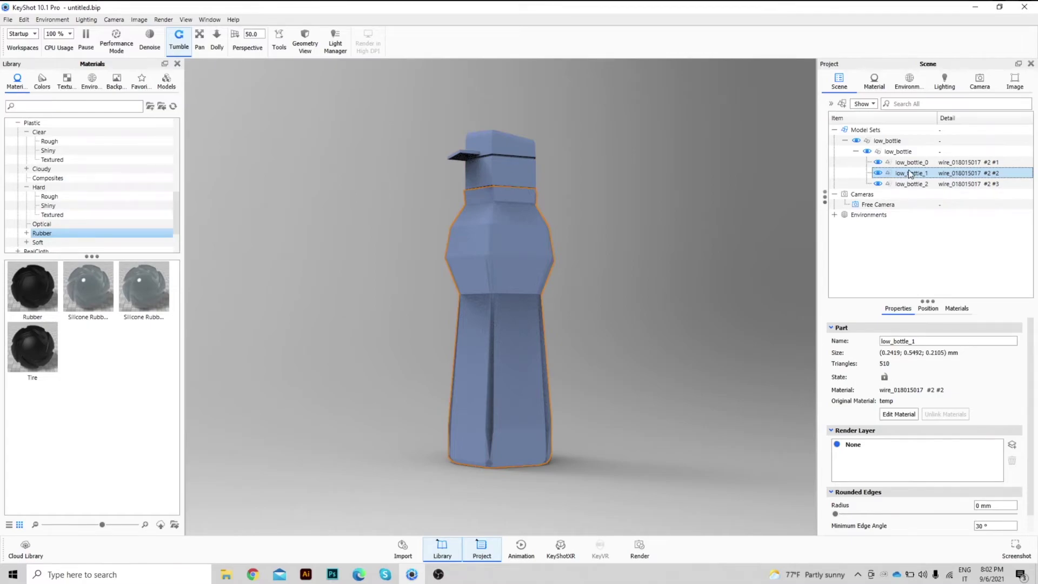
pyautogui.click(912, 164)
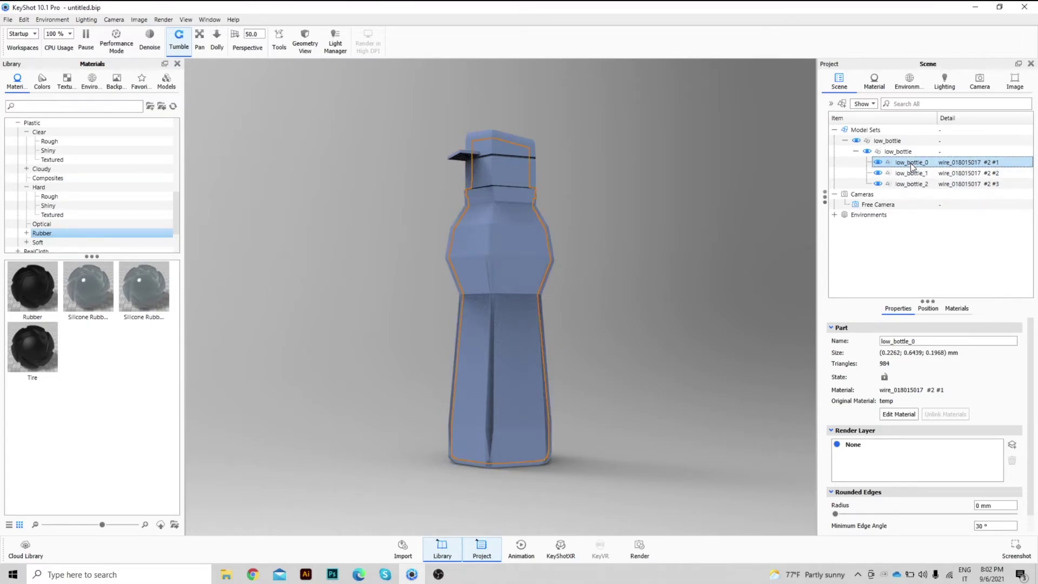
pyautogui.click(878, 162)
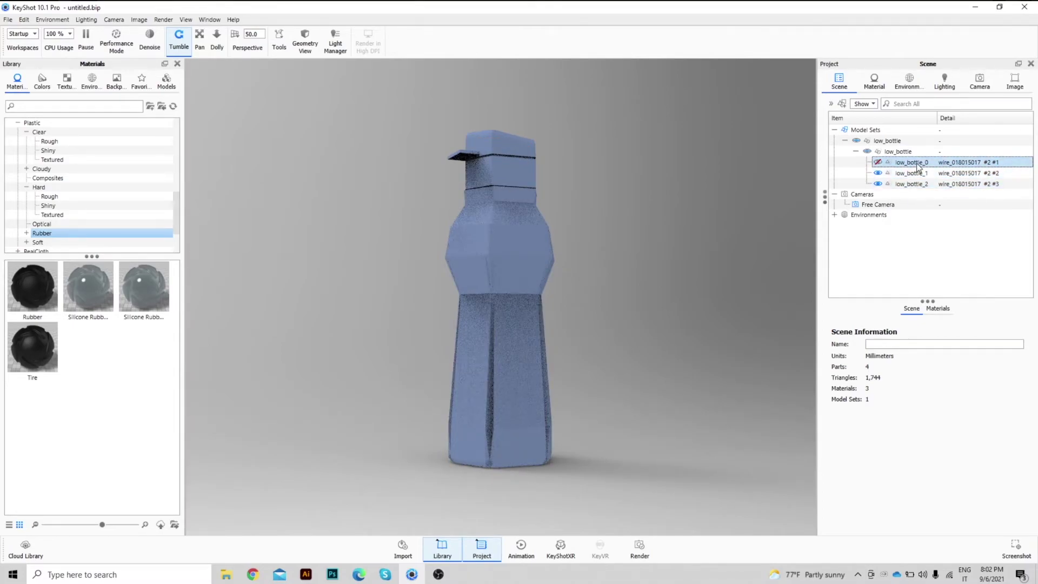
pyautogui.moveTo(918, 167)
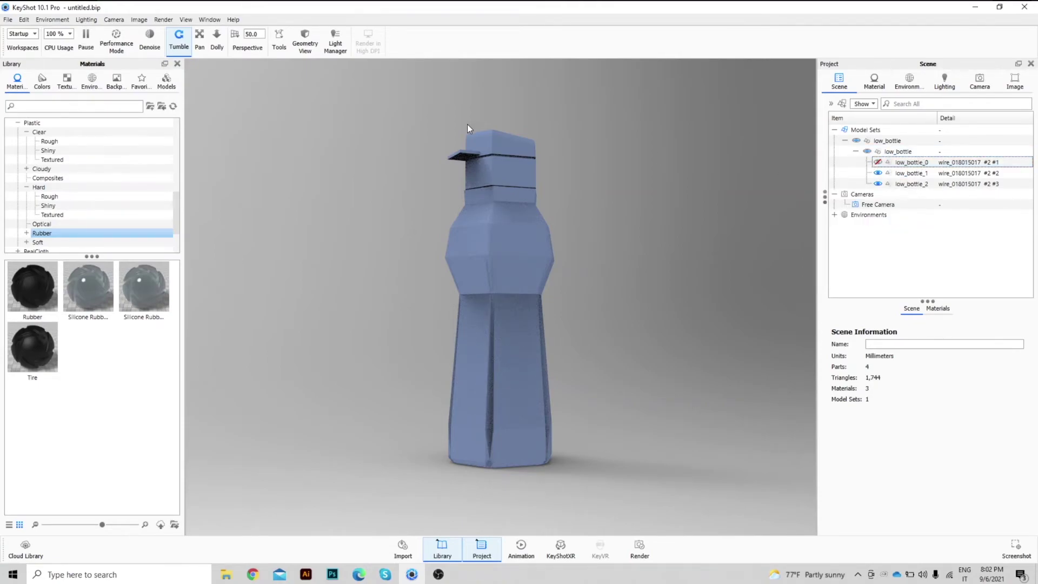
# Apply Clear Rough Plastic Grey to the body and Hard Textured Plastic Blue to the cap.
pyautogui.click(39, 132)
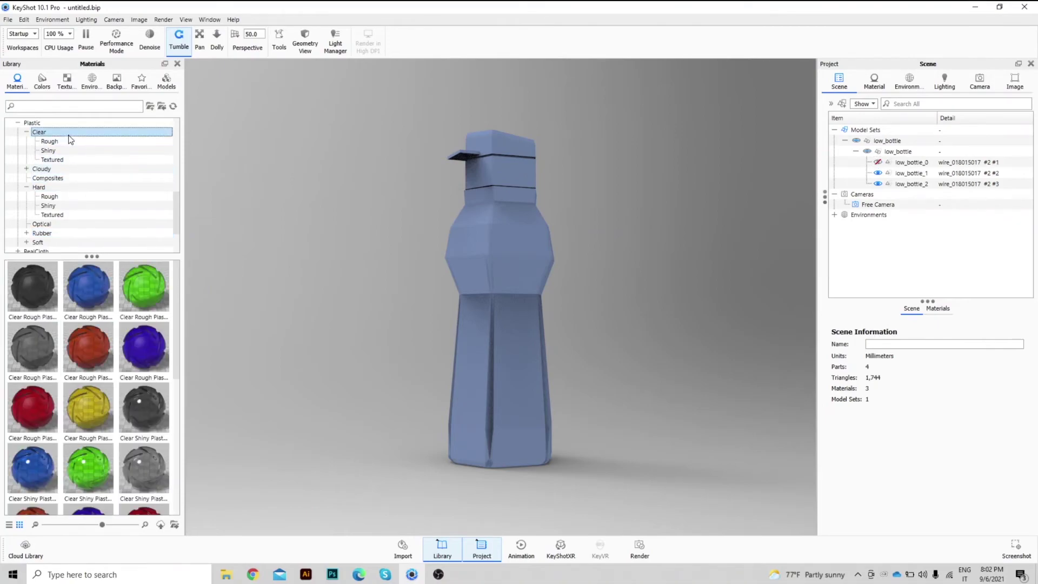
pyautogui.moveTo(47, 346); pyautogui.dragTo(528, 358)
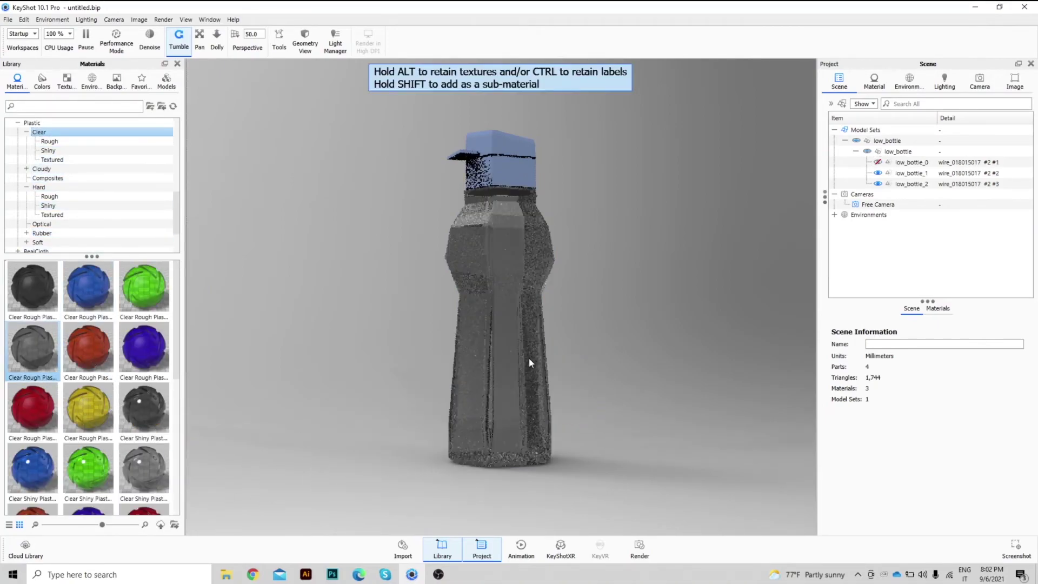
pyautogui.click(49, 196)
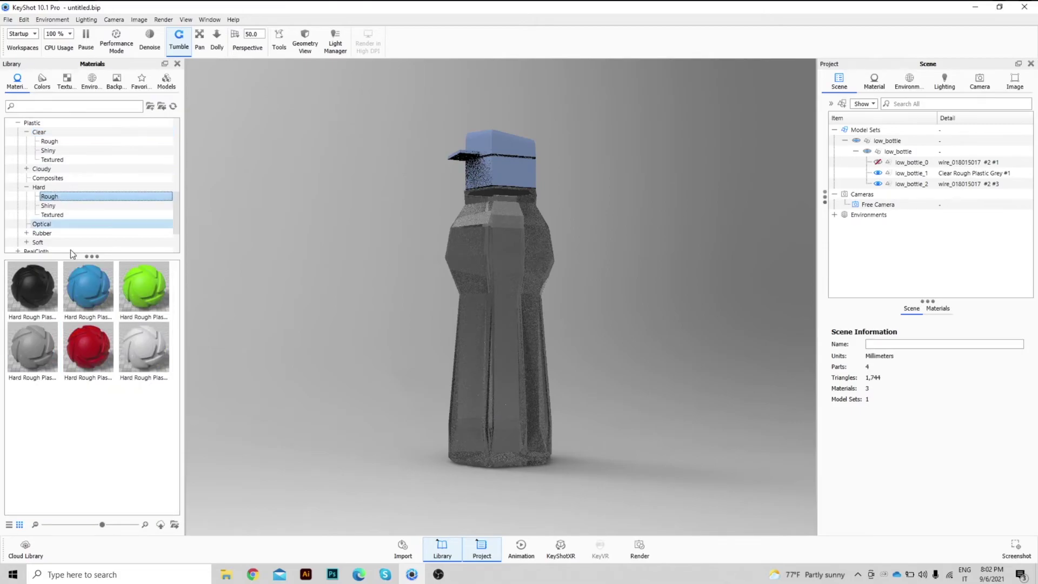
pyautogui.click(52, 214)
pyautogui.moveTo(88, 292); pyautogui.dragTo(526, 163)
pyautogui.moveTo(417, 254); pyautogui.dragTo(450, 288)
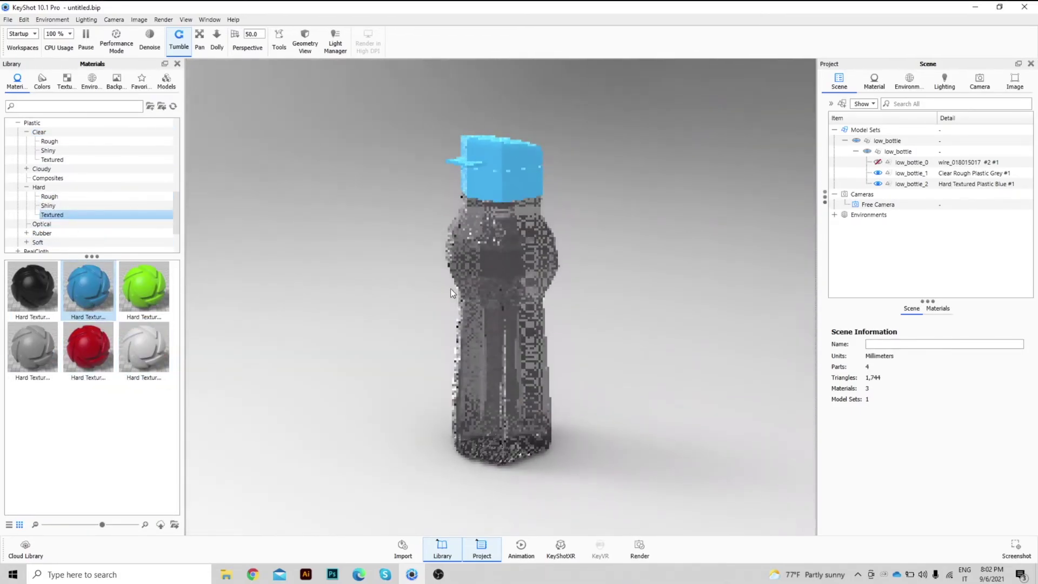